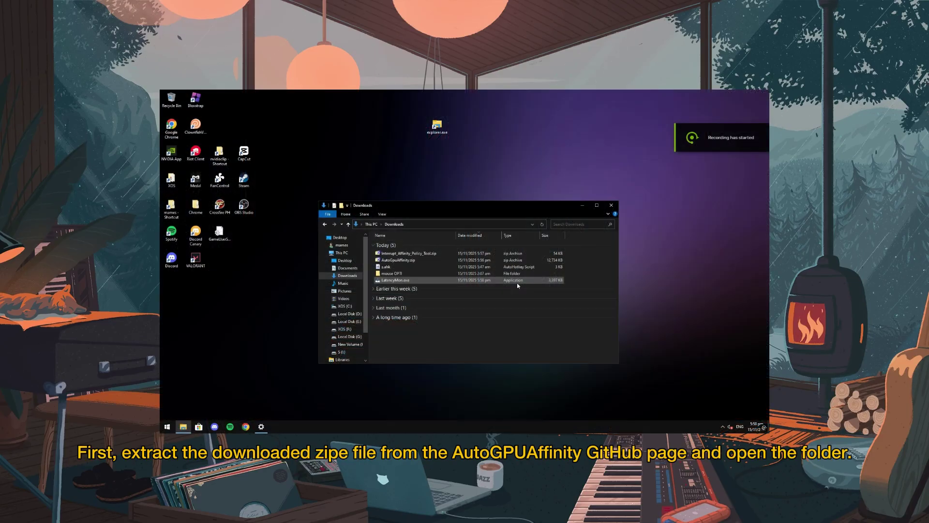
Extract AutoGpuAffinity.zip with 7-Zip and open the extracted config.ini in Notepad
{"action": "right_click", "coordinate": [485, 261]}
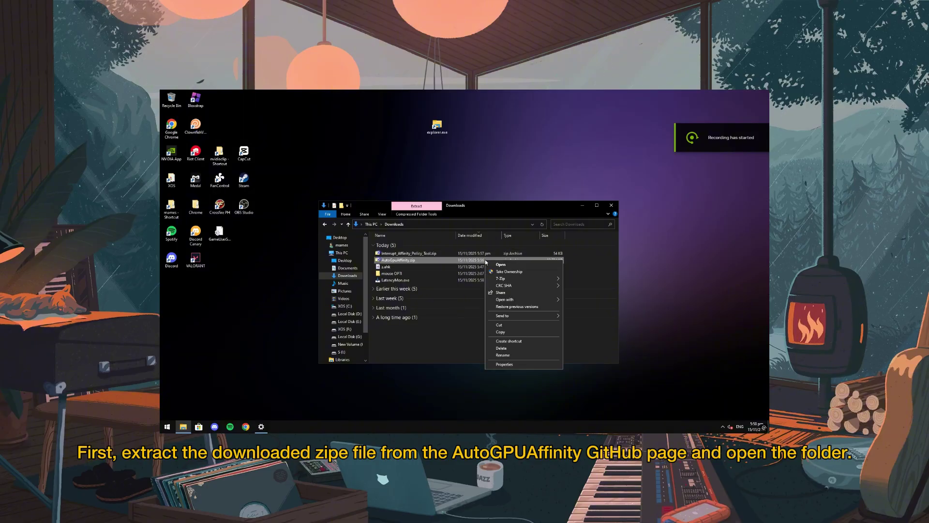
{"action": "mouse_move", "coordinate": [510, 280]}
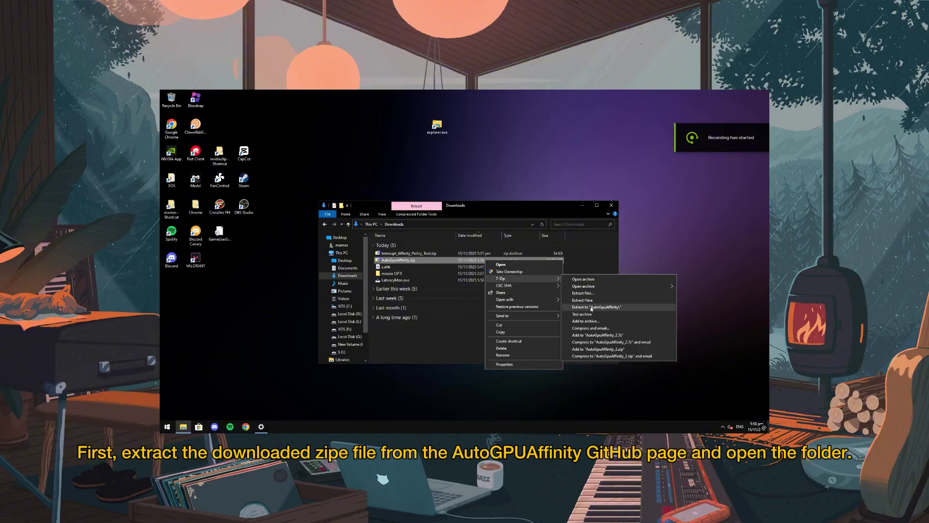
{"action": "left_click", "coordinate": [582, 307]}
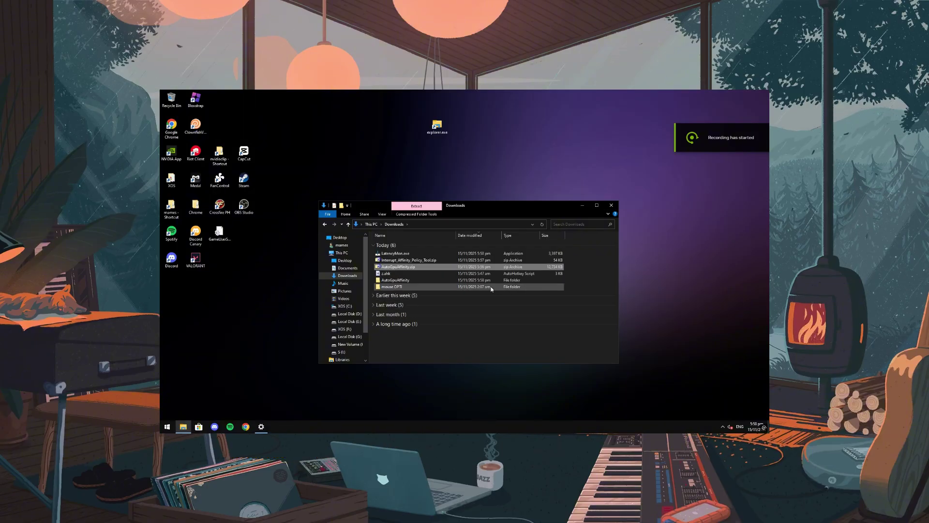
{"action": "double_click", "coordinate": [435, 279]}
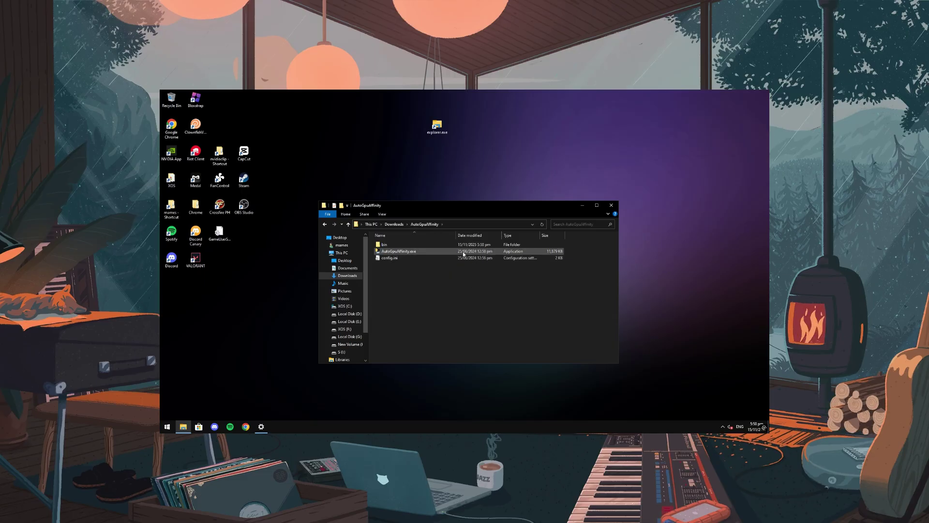
{"action": "double_click", "coordinate": [419, 258]}
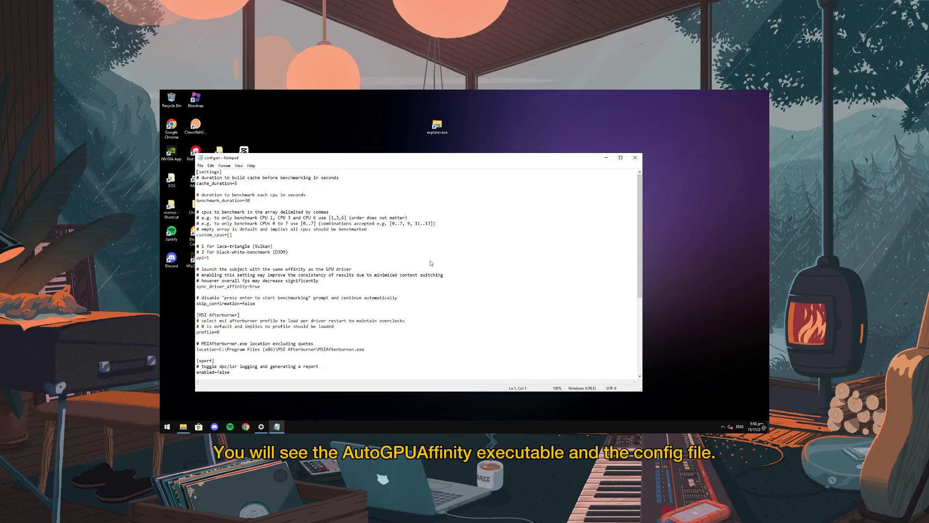
Close the config.ini Notepad window and bring up the Settings window
{"action": "left_click", "coordinate": [635, 158]}
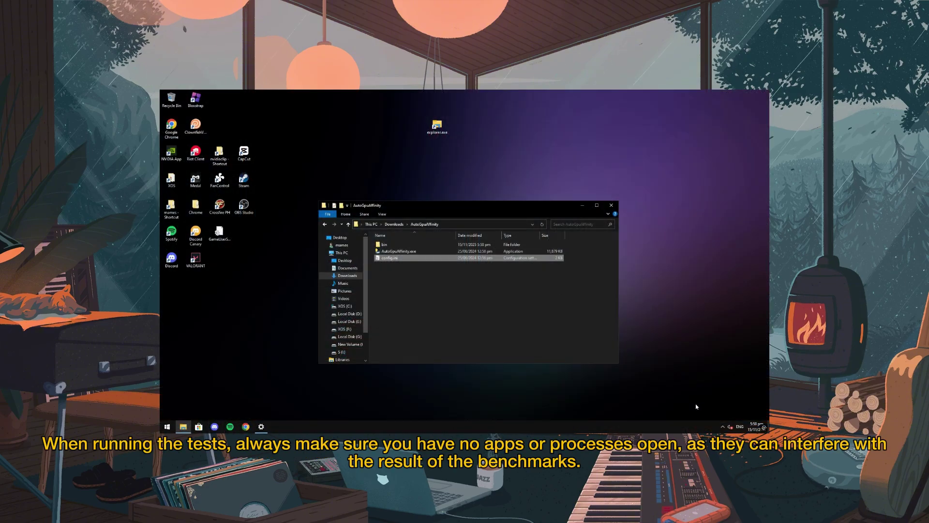
{"action": "left_click", "coordinate": [261, 426]}
Close Settings and exit Riot Vanguard from the tray overflow, confirming with Yes
{"action": "left_click", "coordinate": [655, 124]}
{"action": "left_click", "coordinate": [722, 426]}
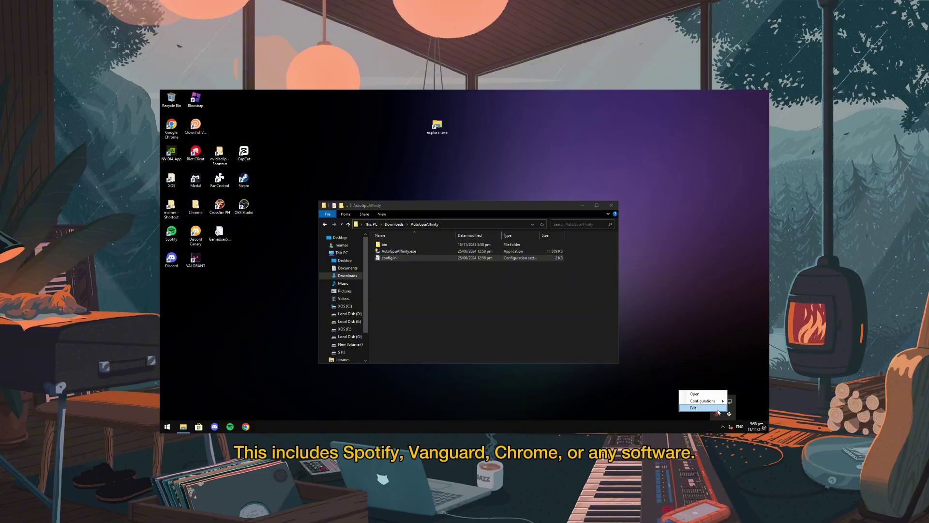
{"action": "right_click", "coordinate": [714, 411]}
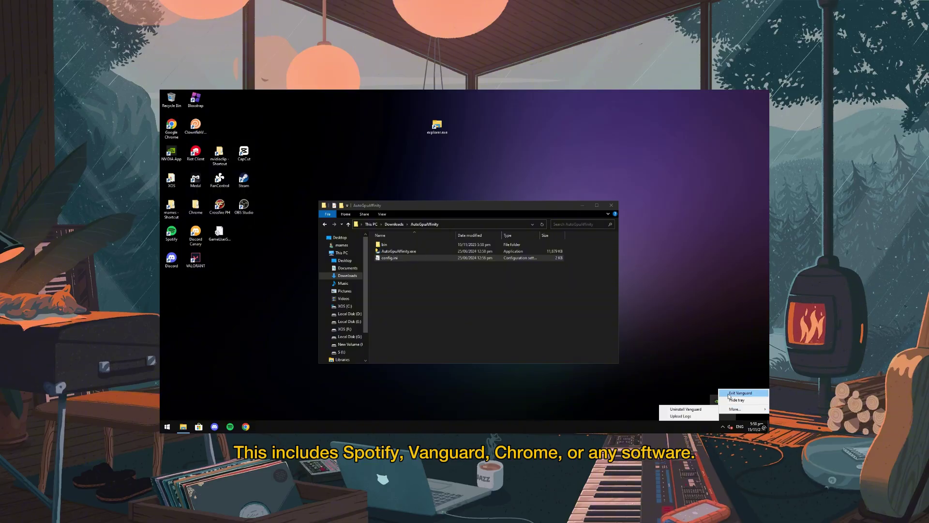
{"action": "left_click", "coordinate": [728, 395]}
{"action": "left_click", "coordinate": [461, 285]}
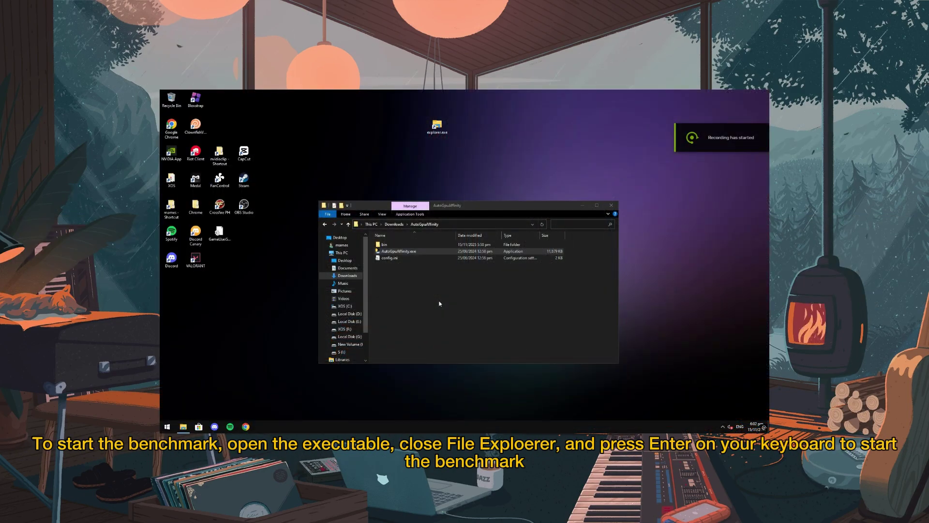
Launch AutoGpuAffinity.exe, move its console aside, and close File Explorer
{"action": "left_click", "coordinate": [405, 251]}
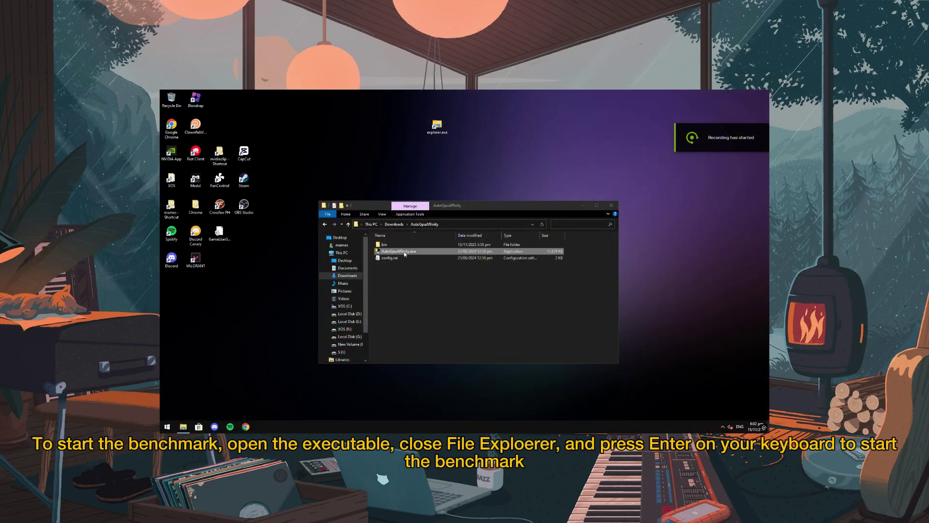
{"action": "double_click", "coordinate": [404, 252]}
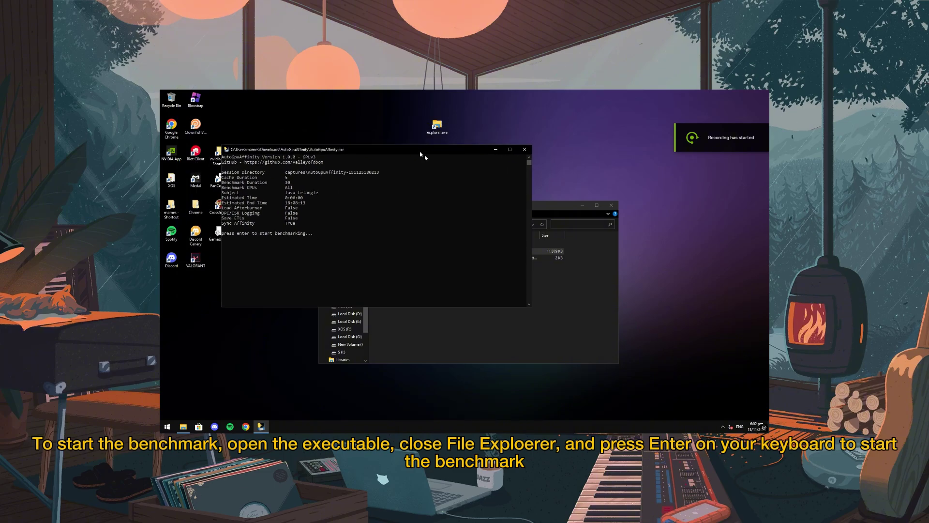
{"action": "left_click_drag", "start_coordinate": [421, 154], "coordinate": [536, 217]}
{"action": "left_click", "coordinate": [611, 205]}
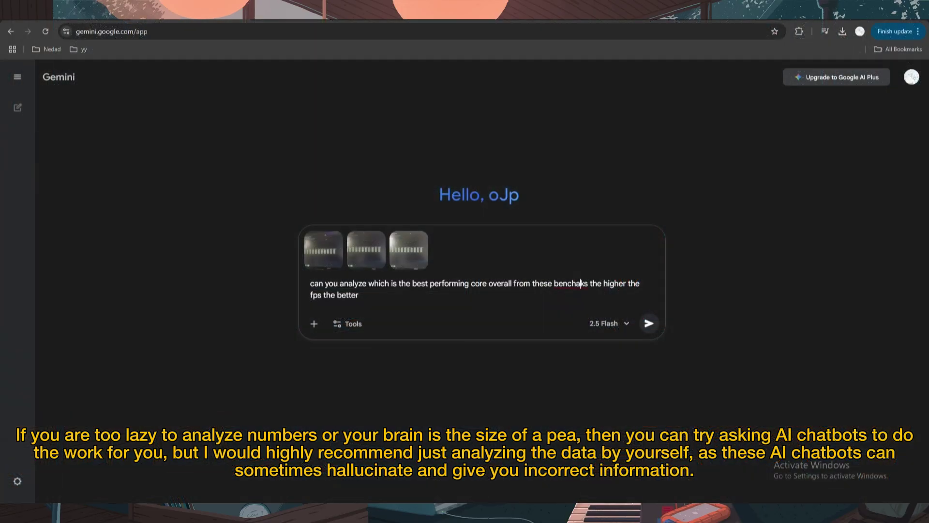
Fix the 'benchmarks' typo and ask Gemini which core performs best from the three benchmark images
{"action": "type", "text": "m"}
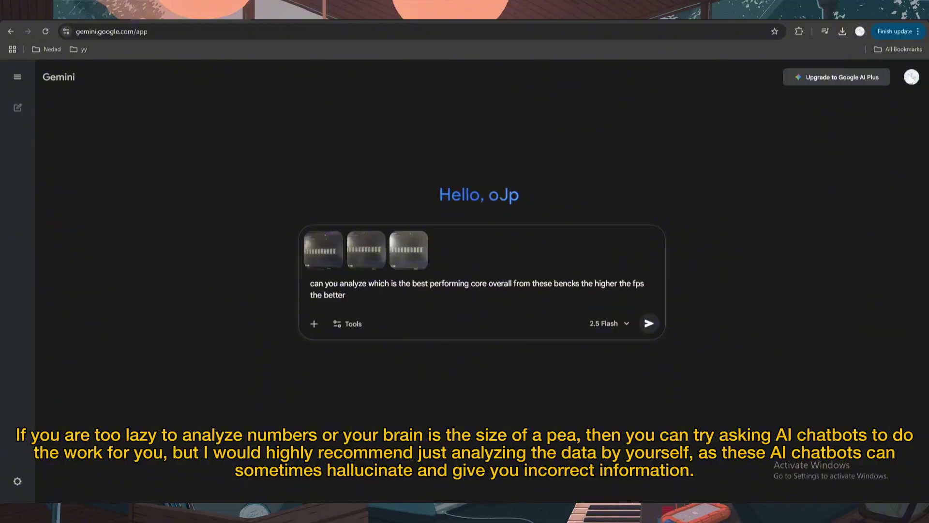
{"action": "key", "text": "Right"}
{"action": "type", "text": "r"}
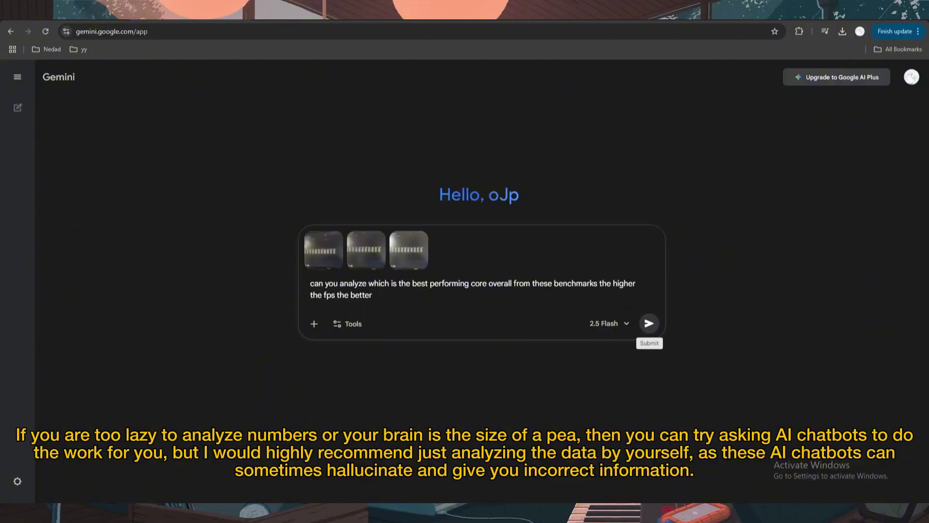
{"action": "left_click", "coordinate": [649, 323]}
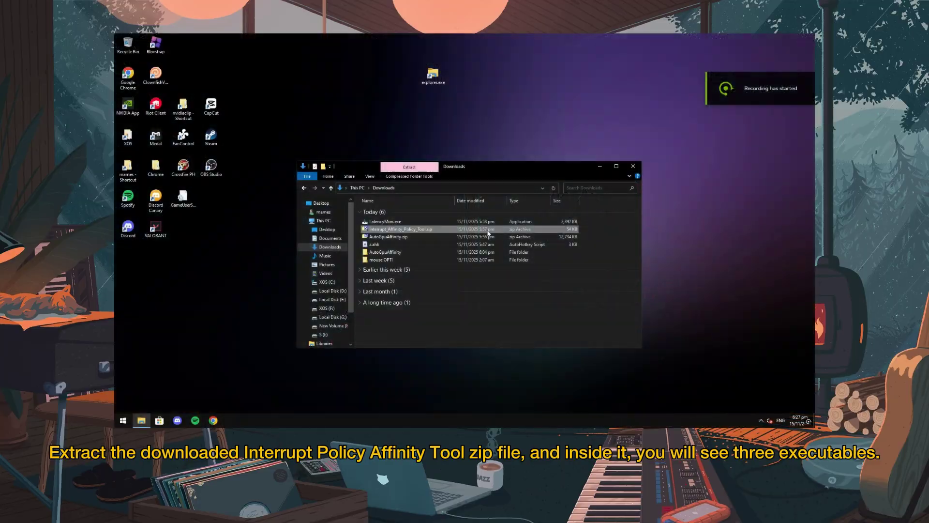
Extract the Interrupt_Affinity_Policy_Tool zip with 7-Zip and open its folder
{"action": "right_click", "coordinate": [488, 230]}
{"action": "mouse_move", "coordinate": [518, 253]}
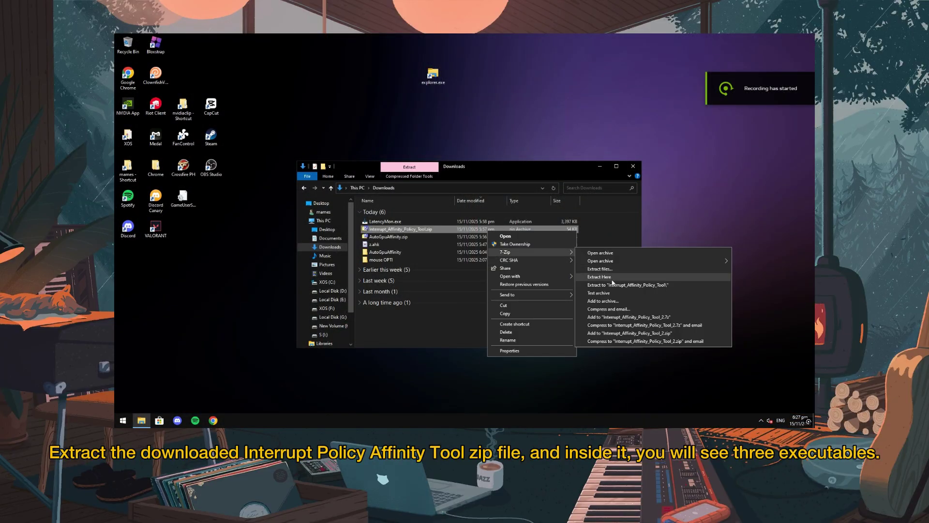
{"action": "left_click", "coordinate": [617, 283]}
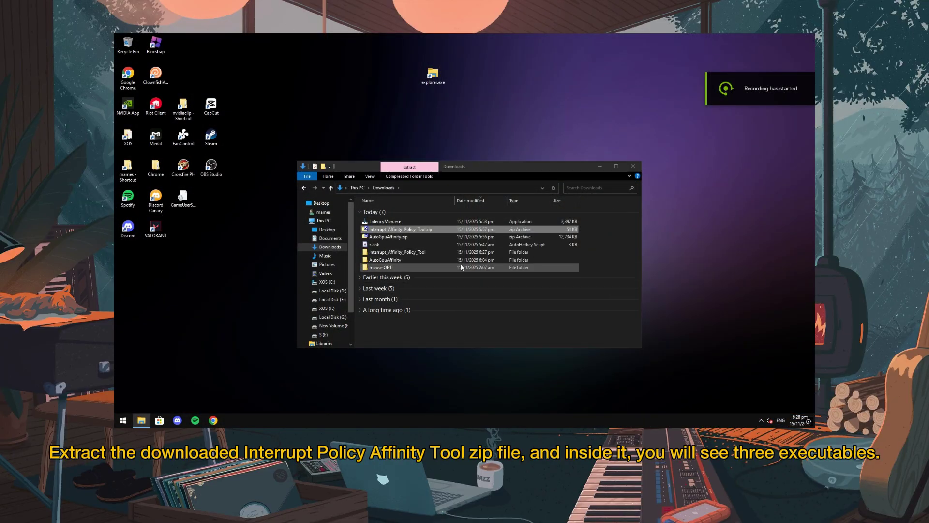
{"action": "double_click", "coordinate": [412, 267]}
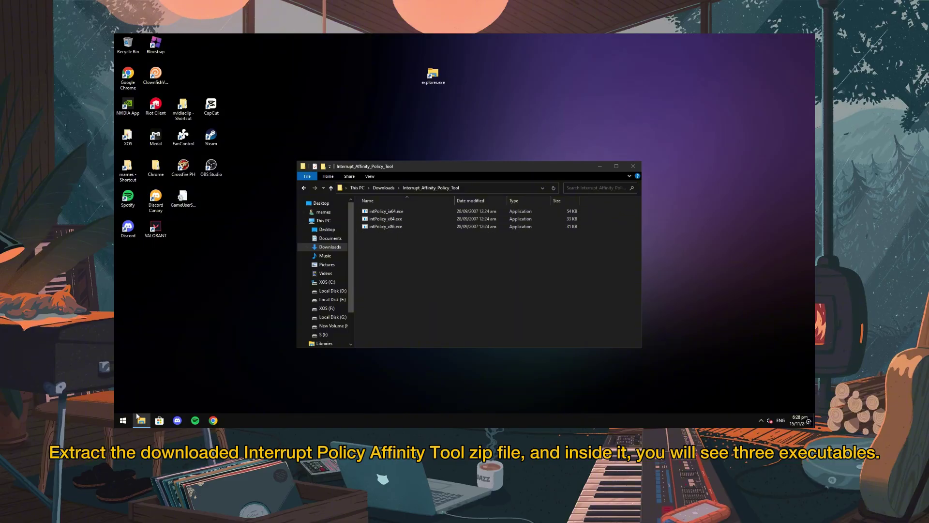
{"action": "left_click", "coordinate": [123, 420]}
Check in System Information that the system type is x64-based PC, then close it
{"action": "type", "text": "system"}
{"action": "key", "text": "Down"}
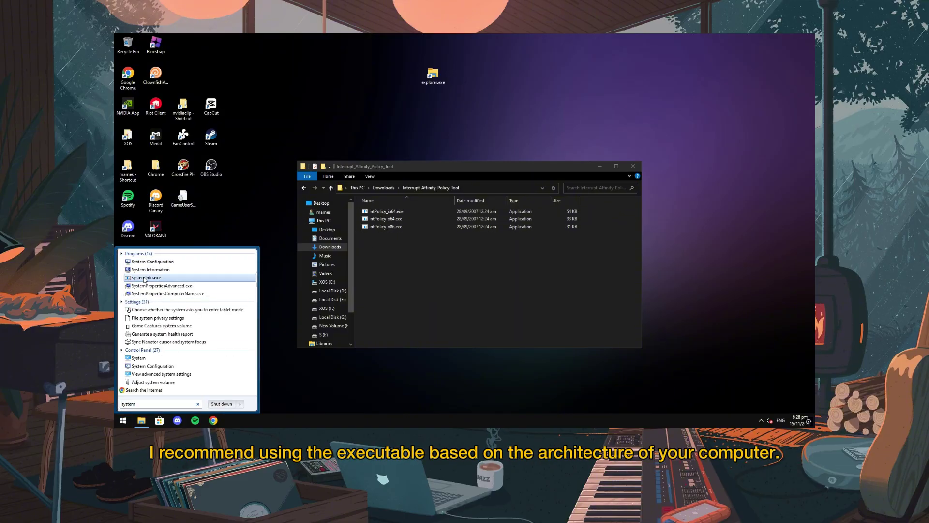
{"action": "key", "text": "Return"}
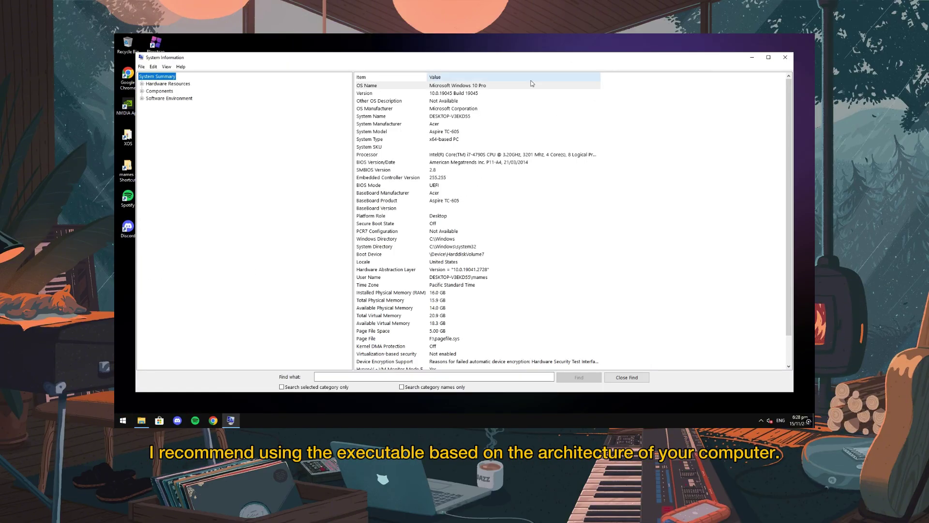
{"action": "left_click", "coordinate": [445, 140]}
{"action": "left_click_drag", "start_coordinate": [485, 62], "coordinate": [520, 300]}
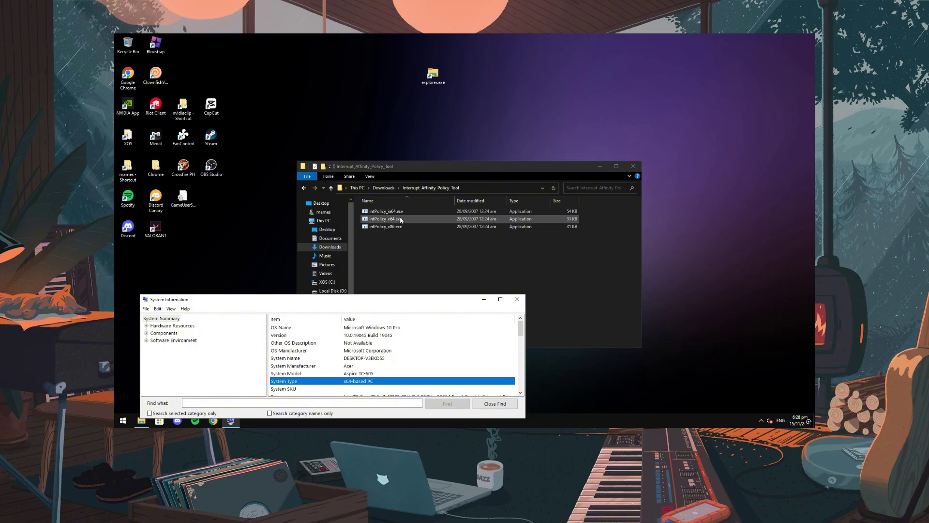
{"action": "left_click", "coordinate": [517, 299]}
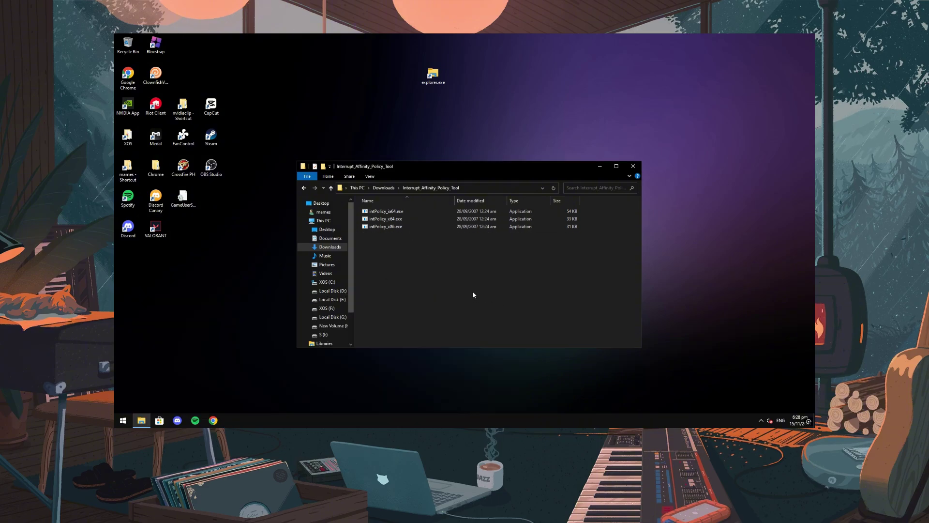
{"action": "left_click", "coordinate": [430, 226]}
Run intPolicy_x86.exe as administrator and select the NVIDIA GeForce GTX 750 Ti, dismissing the error
{"action": "right_click", "coordinate": [431, 227]}
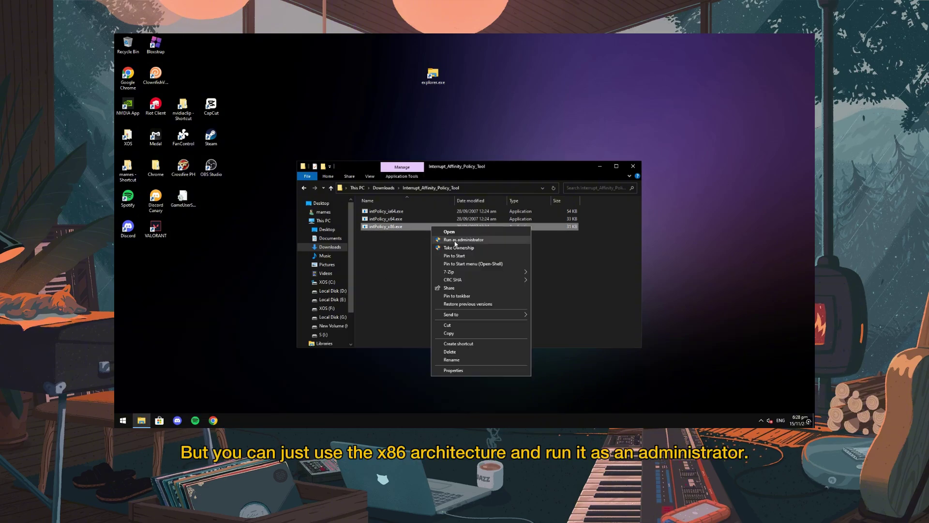
{"action": "left_click", "coordinate": [455, 244]}
{"action": "left_click_drag", "start_coordinate": [195, 40], "coordinate": [464, 164]}
{"action": "left_click", "coordinate": [599, 166]}
{"action": "left_click", "coordinate": [601, 166]}
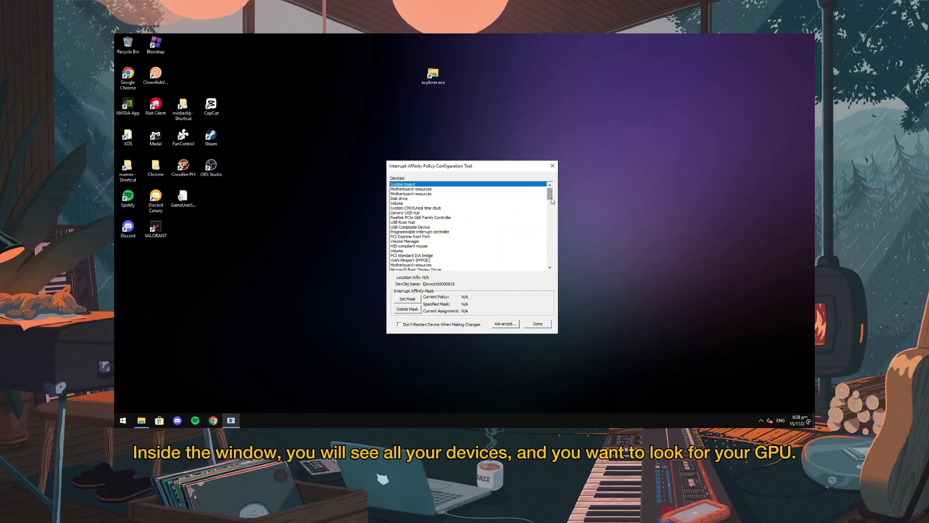
{"action": "left_click_drag", "start_coordinate": [549, 196], "coordinate": [556, 215]}
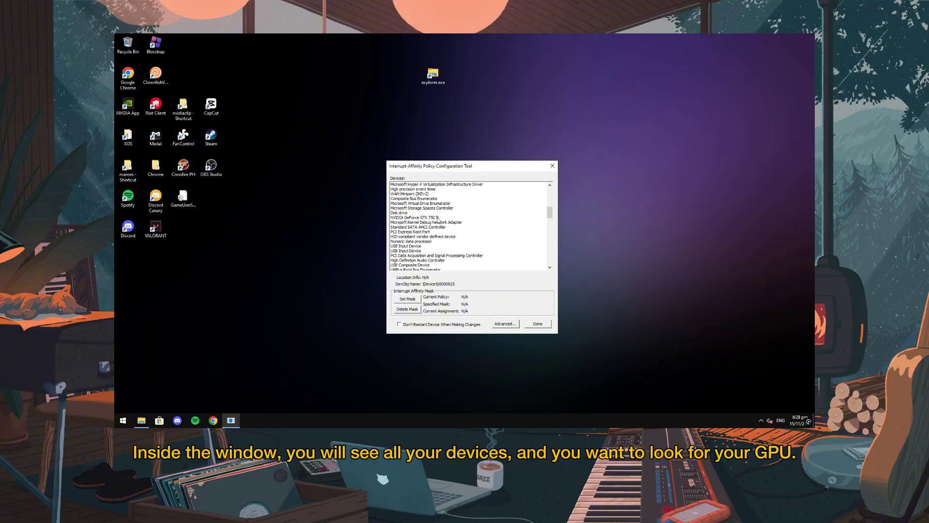
{"action": "left_click", "coordinate": [437, 218]}
{"action": "left_click", "coordinate": [484, 251]}
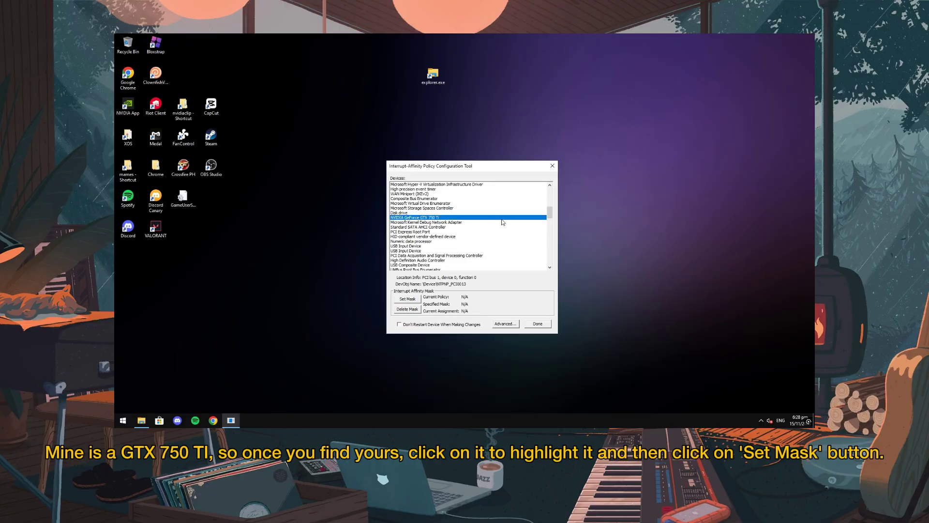
Set the GTX 750 Ti's interrupt affinity mask to CPU 3 only and dismiss the error
{"action": "left_click", "coordinate": [418, 300]}
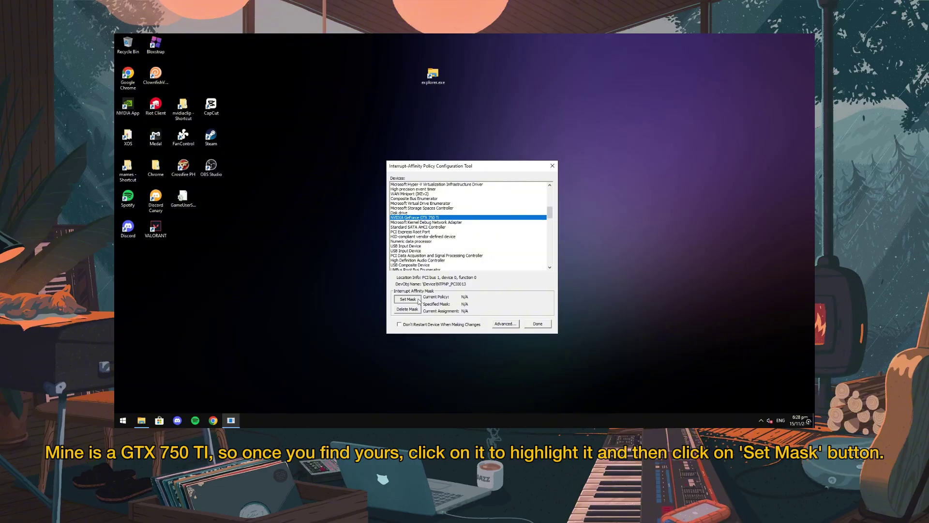
{"action": "left_click_drag", "start_coordinate": [470, 193], "coordinate": [629, 181]}
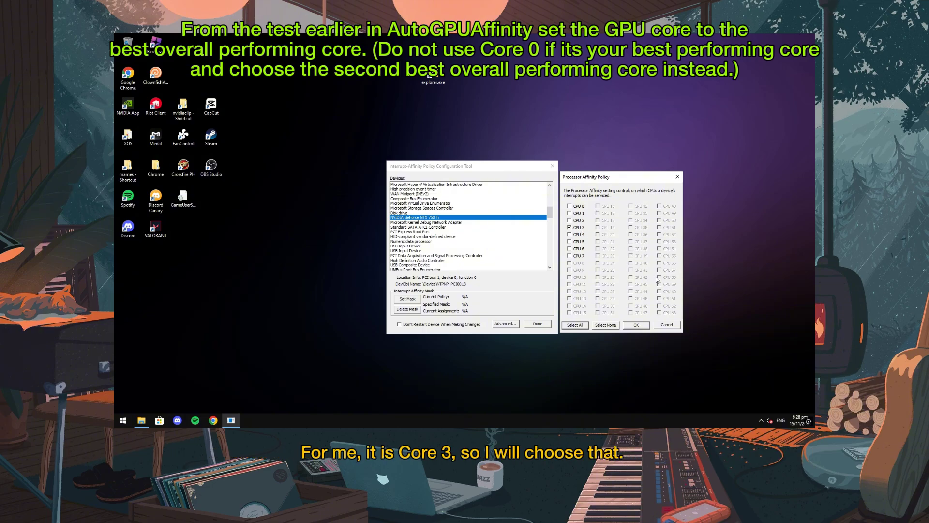
{"action": "left_click", "coordinate": [637, 325]}
{"action": "left_click", "coordinate": [490, 254]}
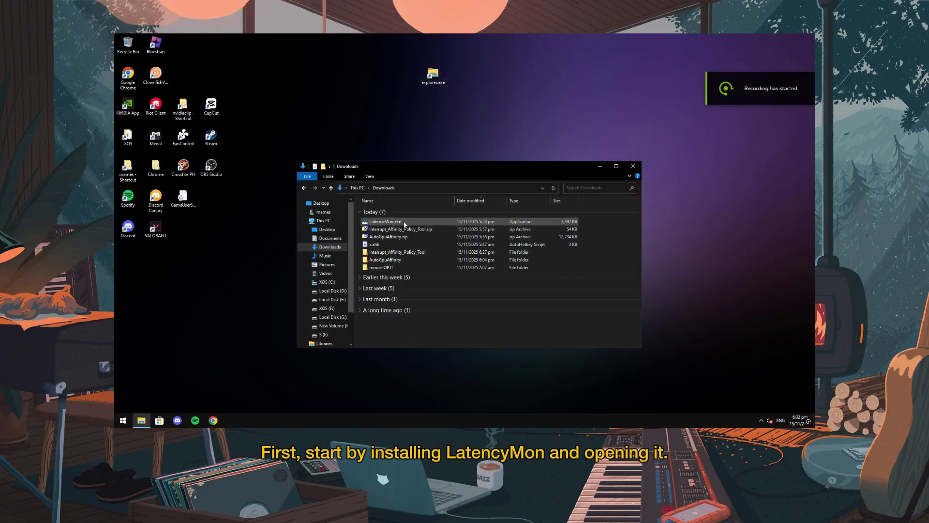
Install LatencyMon with default folders and a desktop shortcut, then launch it
{"action": "left_click", "coordinate": [504, 284]}
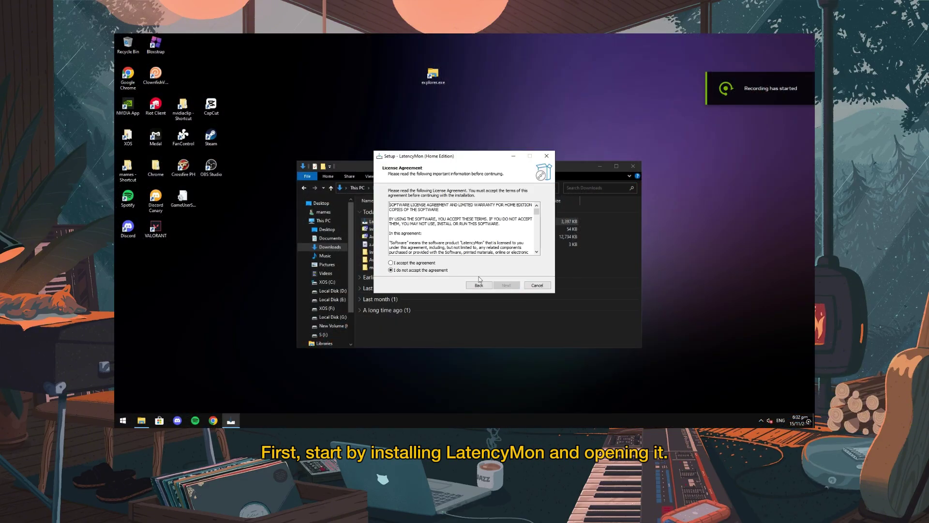
{"action": "left_click", "coordinate": [425, 263]}
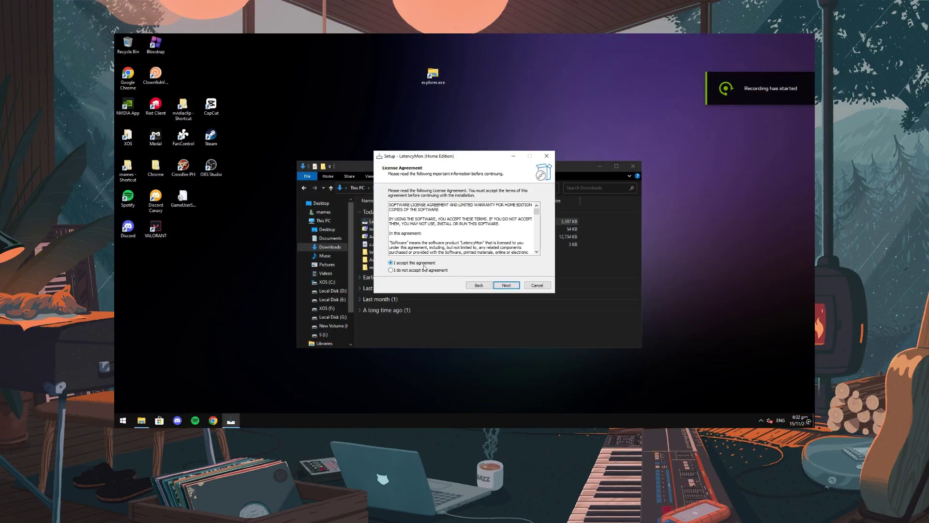
{"action": "left_click", "coordinate": [506, 285]}
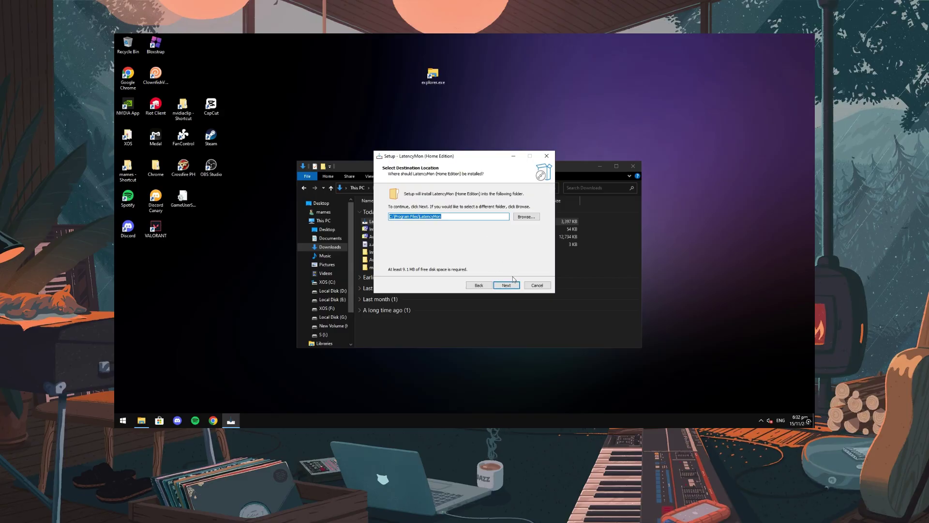
{"action": "left_click", "coordinate": [514, 285]}
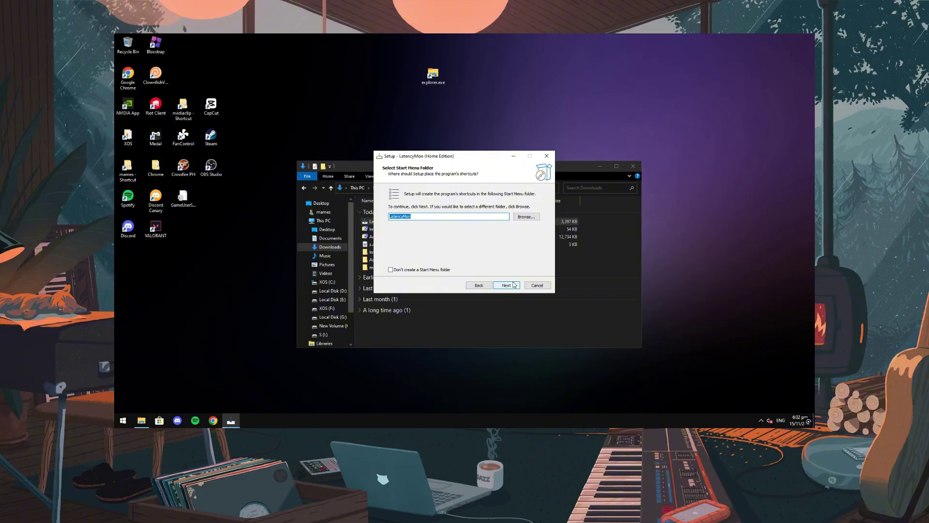
{"action": "left_click", "coordinate": [514, 285]}
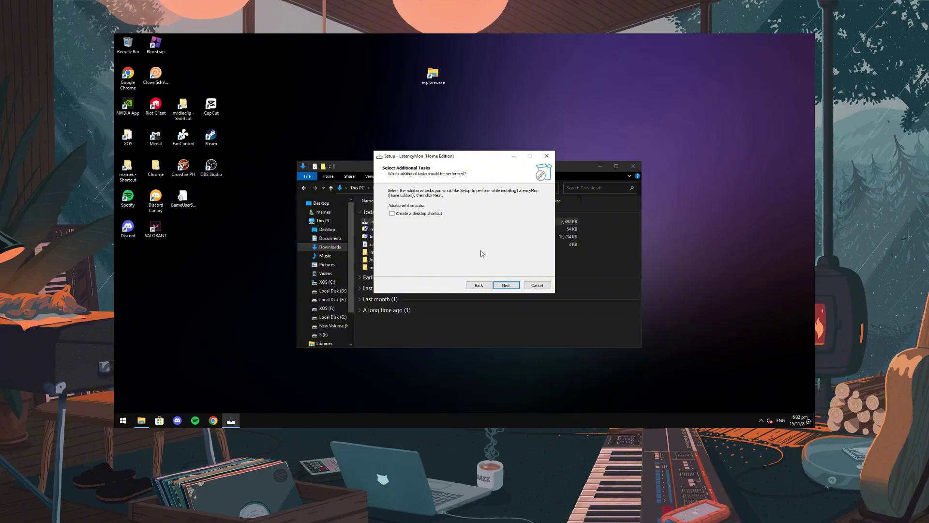
{"action": "left_click", "coordinate": [444, 216]}
{"action": "left_click", "coordinate": [506, 285]}
{"action": "left_click", "coordinate": [506, 285]}
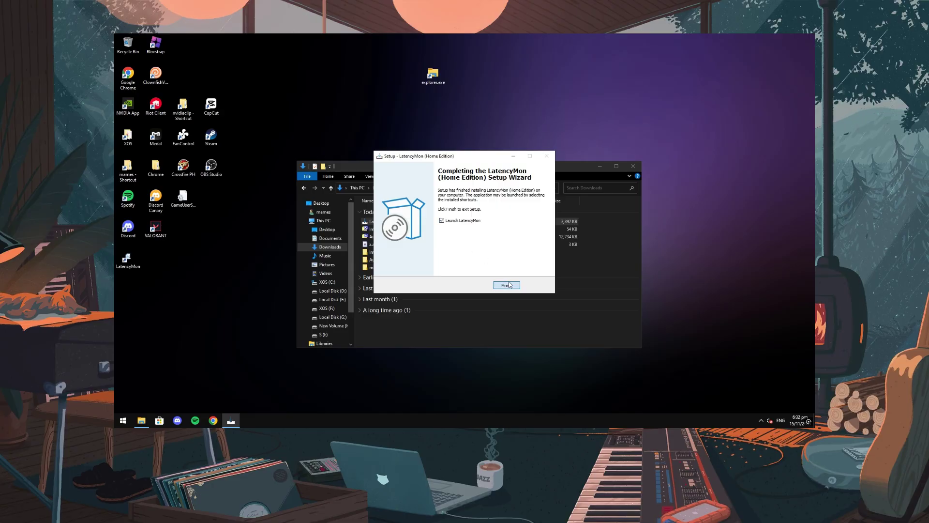
{"action": "left_click", "coordinate": [505, 285]}
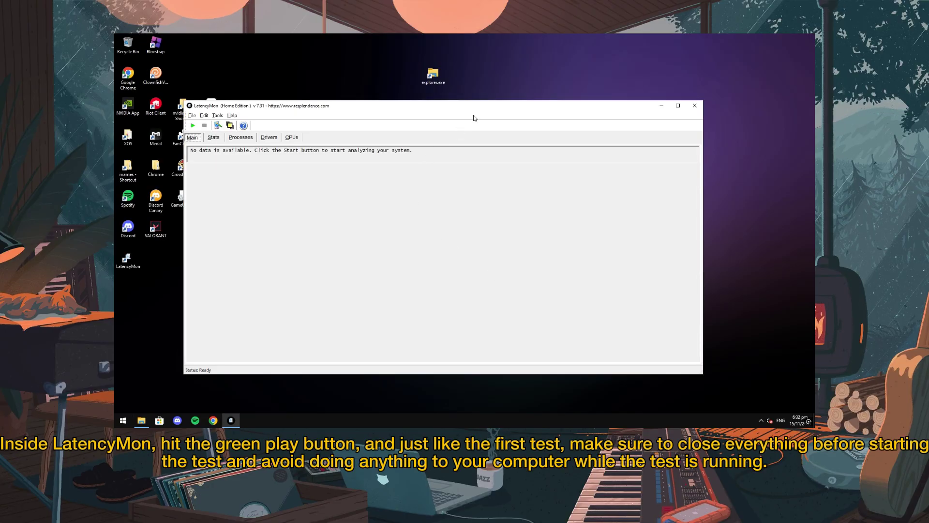
Exit the background tray apps including Vanguard, then close the Downloads File Explorer window
{"action": "left_click_drag", "start_coordinate": [481, 109], "coordinate": [499, 96]}
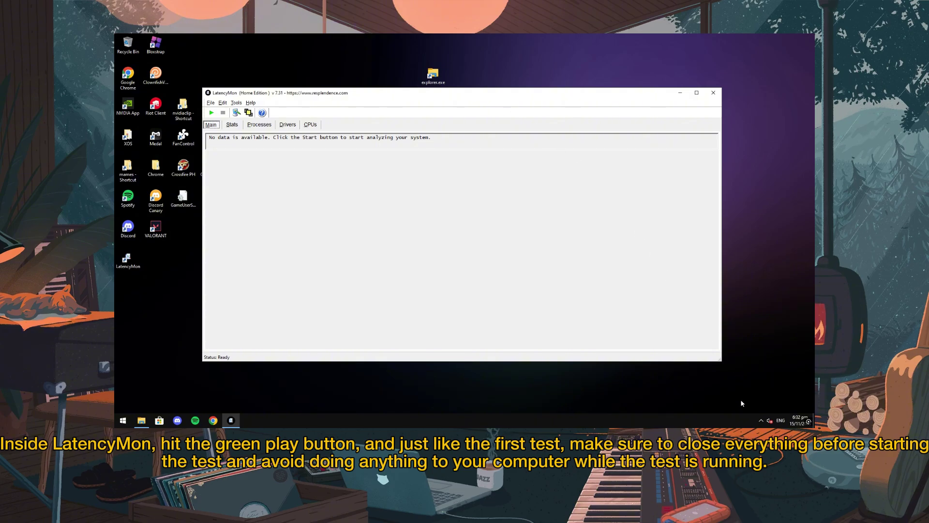
{"action": "left_click", "coordinate": [761, 420]}
{"action": "right_click", "coordinate": [752, 405]}
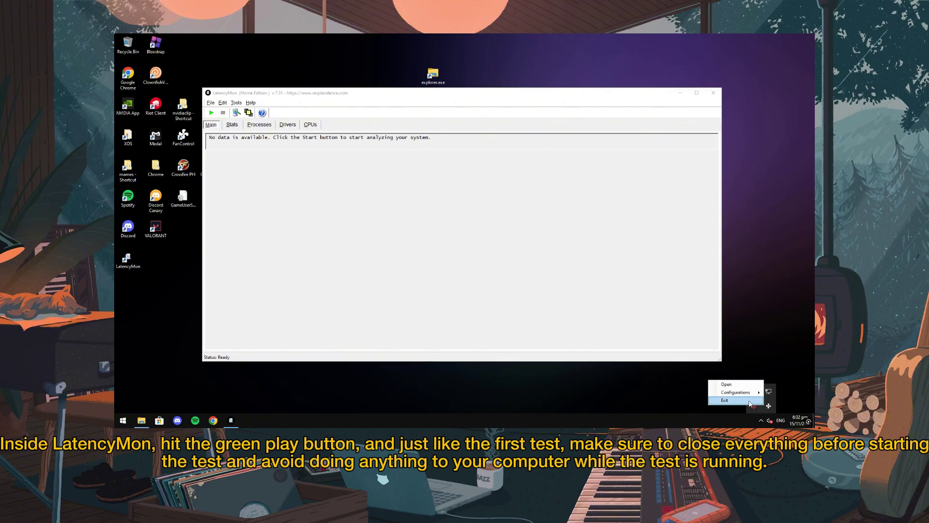
{"action": "left_click", "coordinate": [750, 403]}
{"action": "right_click", "coordinate": [753, 406]}
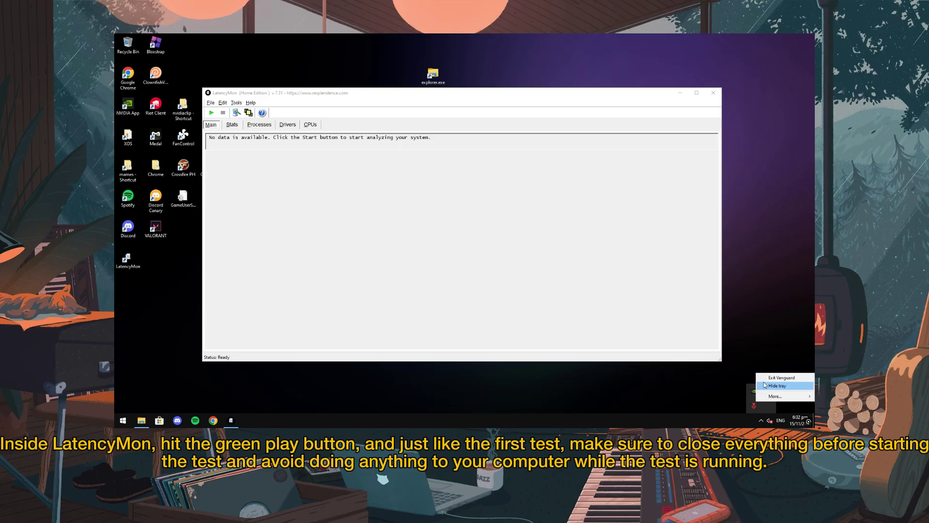
{"action": "left_click", "coordinate": [767, 377]}
{"action": "left_click", "coordinate": [488, 258]}
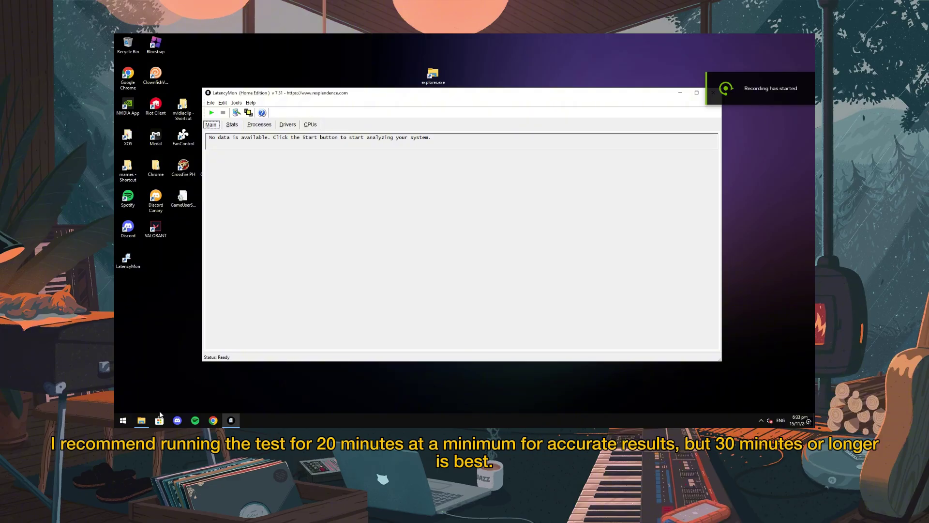
{"action": "left_click", "coordinate": [141, 420]}
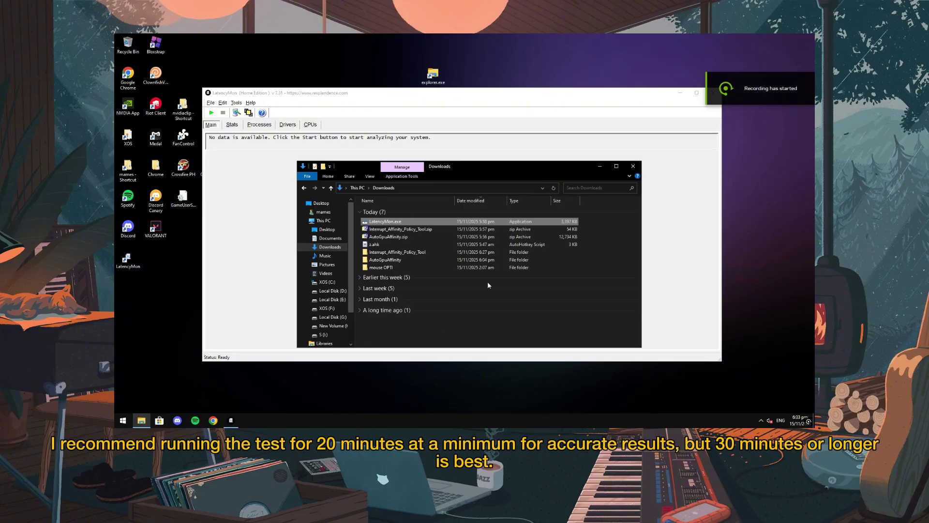
{"action": "left_click", "coordinate": [634, 166]}
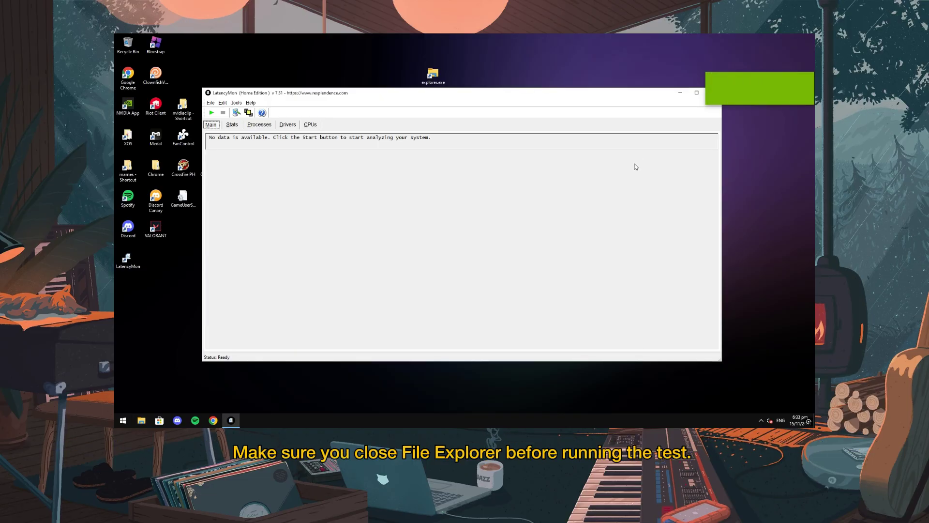
Run a ~5-second LatencyMon pass, peaking at 187.319762 µs DPC execution from nvlddmkm.sys
{"action": "left_click", "coordinate": [211, 116]}
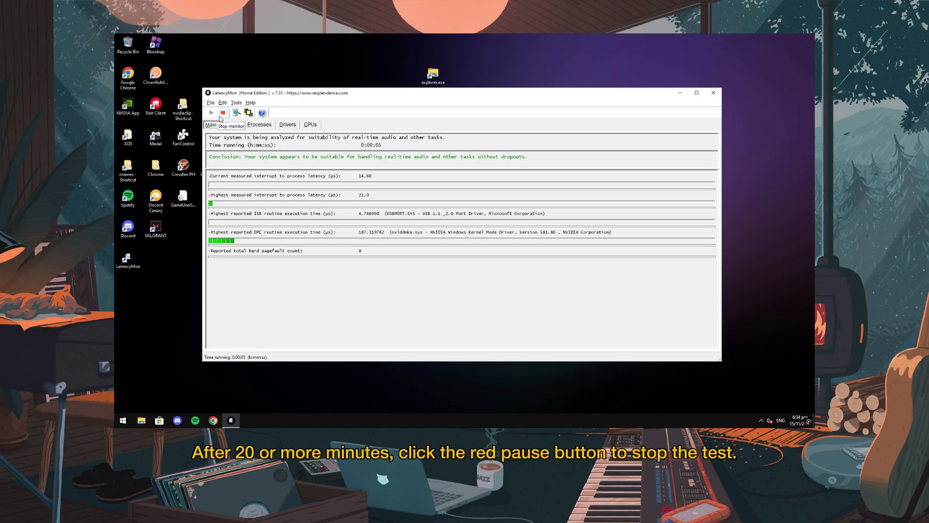
{"action": "left_click", "coordinate": [221, 114]}
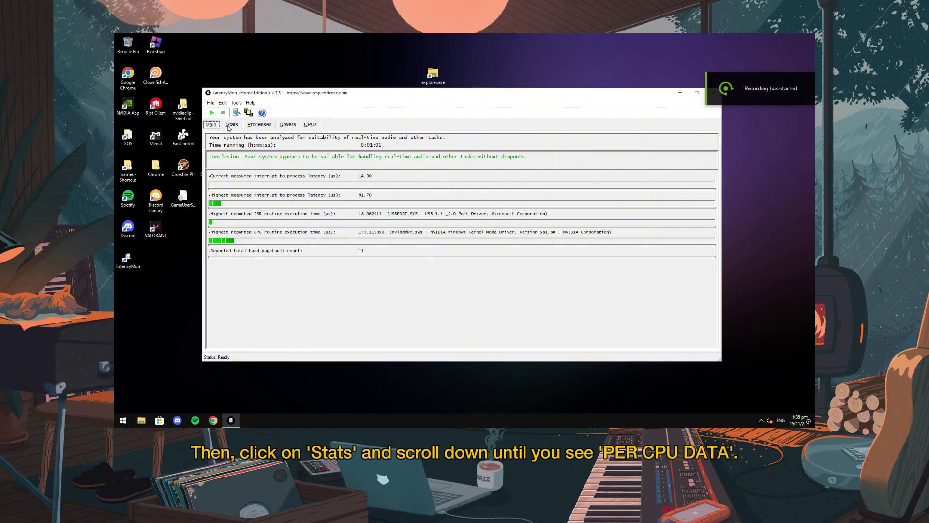
Open LatencyMon's Stats report and maximize the window to full screen
{"action": "left_click", "coordinate": [231, 124]}
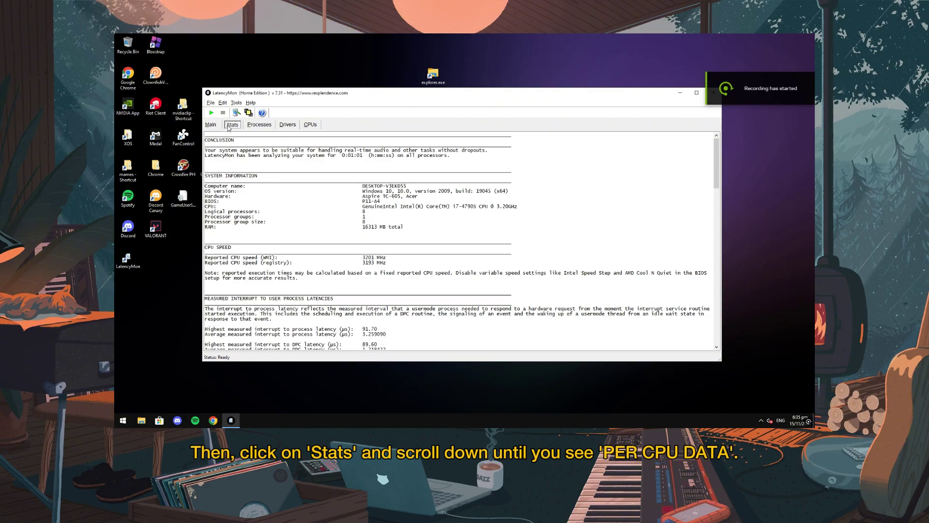
{"action": "left_click_drag", "start_coordinate": [718, 167], "coordinate": [732, 292]}
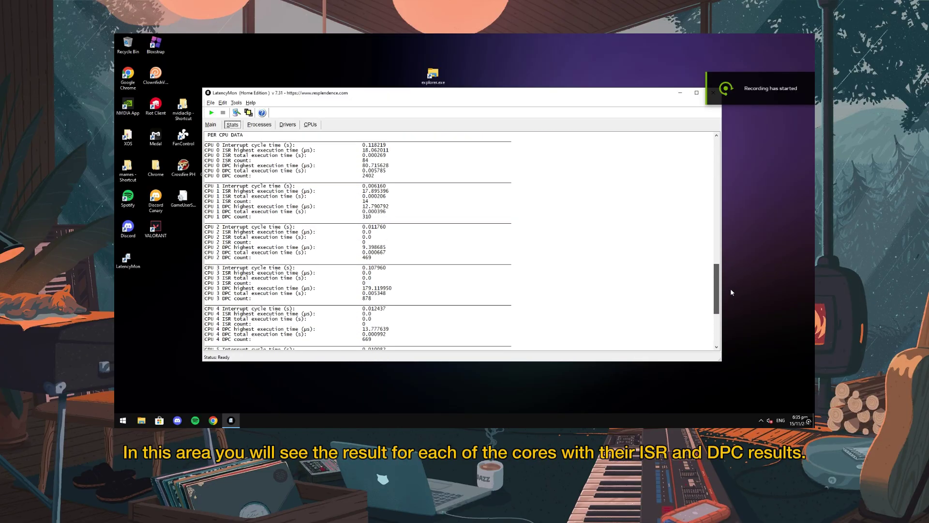
{"action": "left_click", "coordinate": [697, 92]}
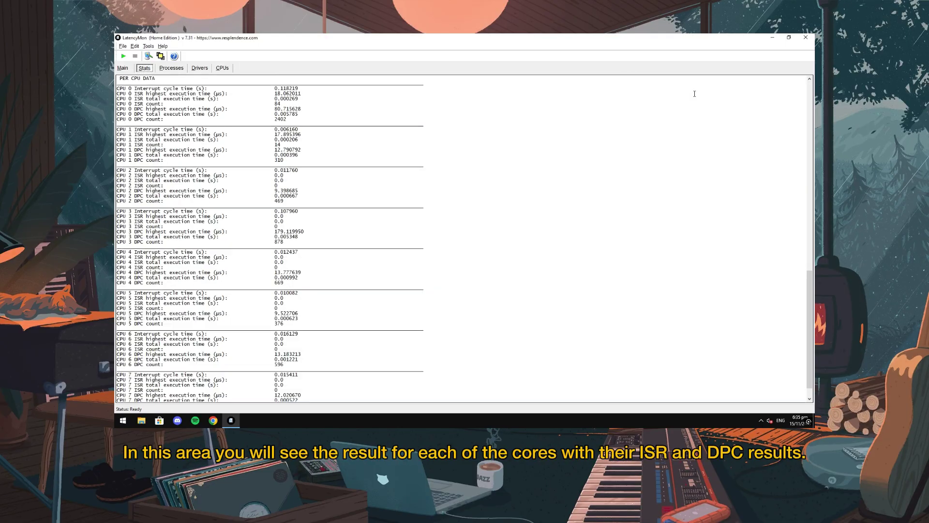
{"action": "scroll", "coordinate": [510, 155], "scroll_direction": "up", "scroll_amount": 1}
{"action": "left_click_drag", "start_coordinate": [117, 94], "coordinate": [338, 409]}
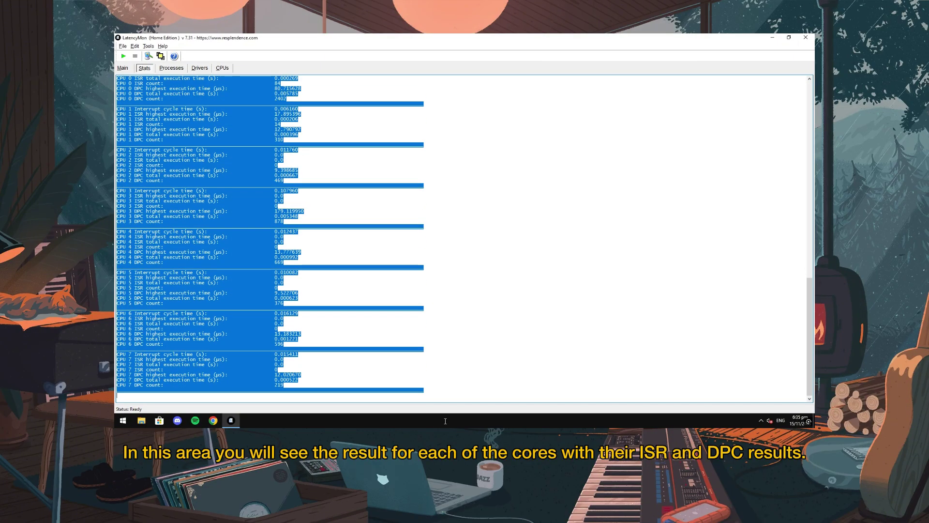
Clear the stray text highlight and bring PER CPU DATA into view, showing CPU 3's 179.119950 µs DPC peak
{"action": "scroll", "coordinate": [811, 294], "scroll_direction": "up", "scroll_amount": 1}
{"action": "left_click", "coordinate": [804, 279]}
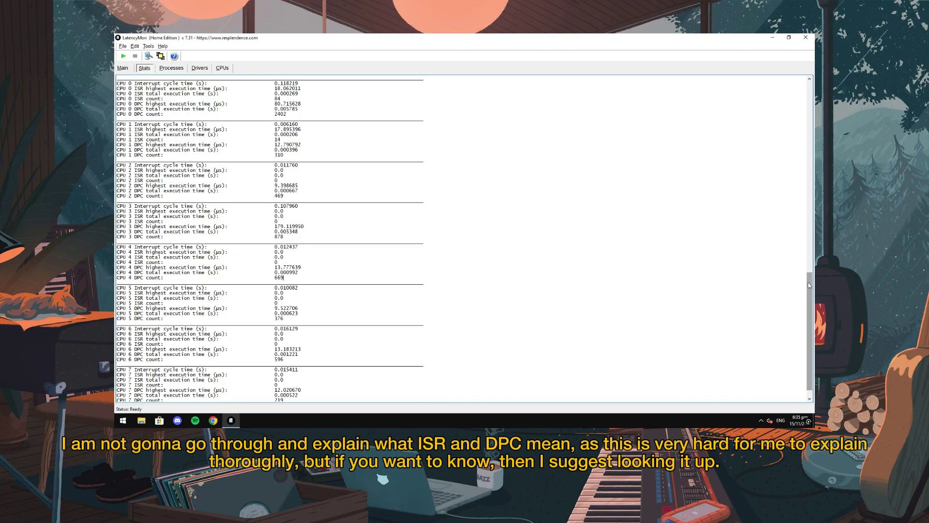
{"action": "left_click_drag", "start_coordinate": [808, 291], "coordinate": [808, 275]}
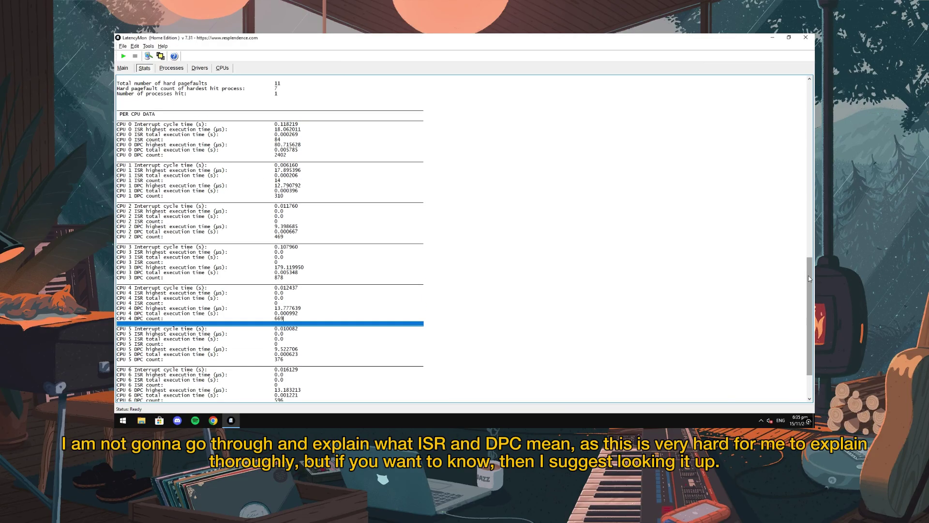
{"action": "left_click", "coordinate": [800, 271]}
{"action": "scroll", "coordinate": [800, 269], "scroll_direction": "down", "scroll_amount": 1}
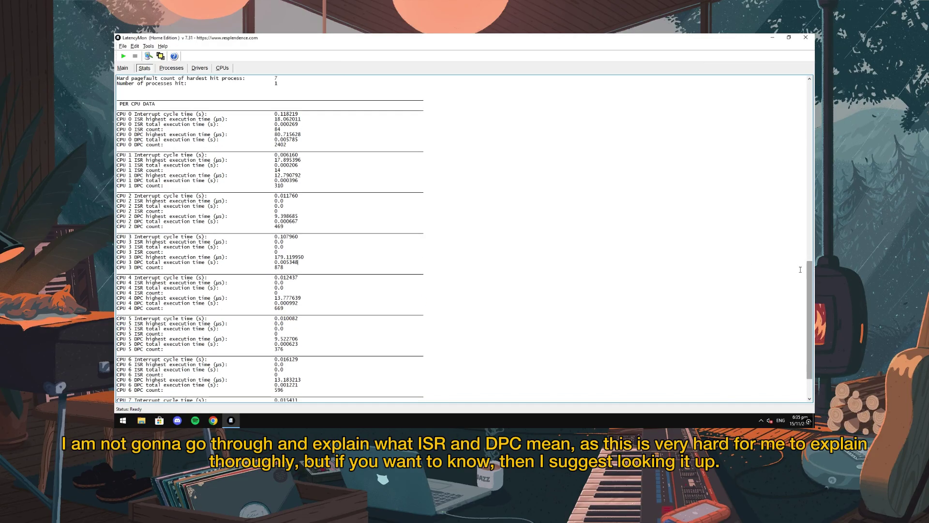
{"action": "scroll", "coordinate": [812, 282], "scroll_direction": "down", "scroll_amount": 1}
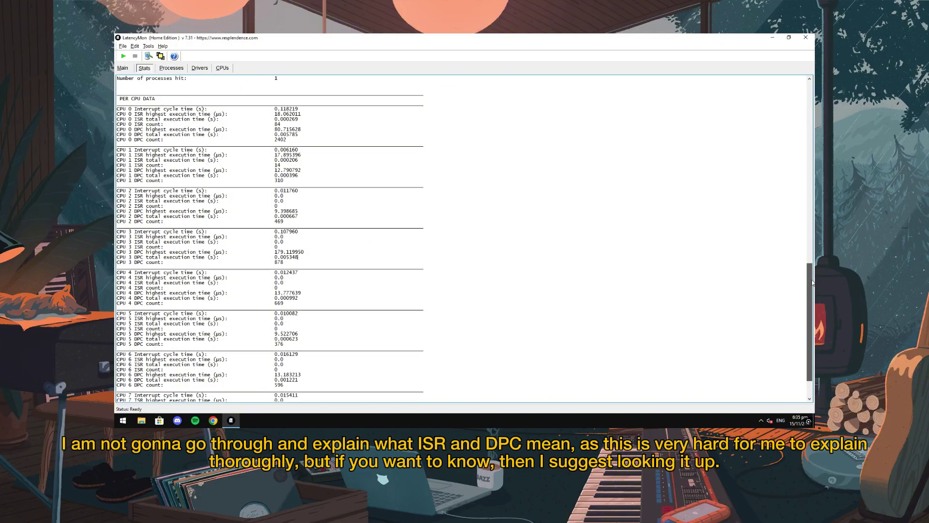
{"action": "scroll", "coordinate": [812, 282], "scroll_direction": "down", "scroll_amount": 4}
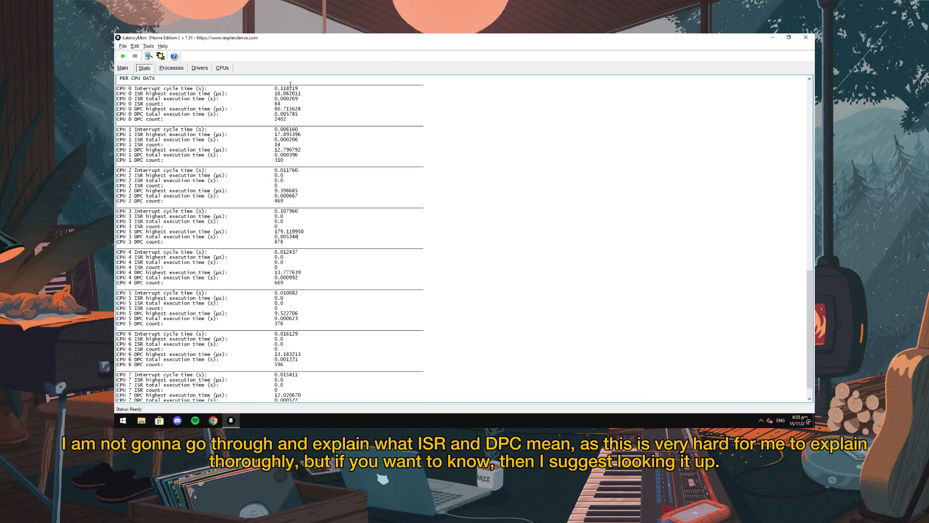